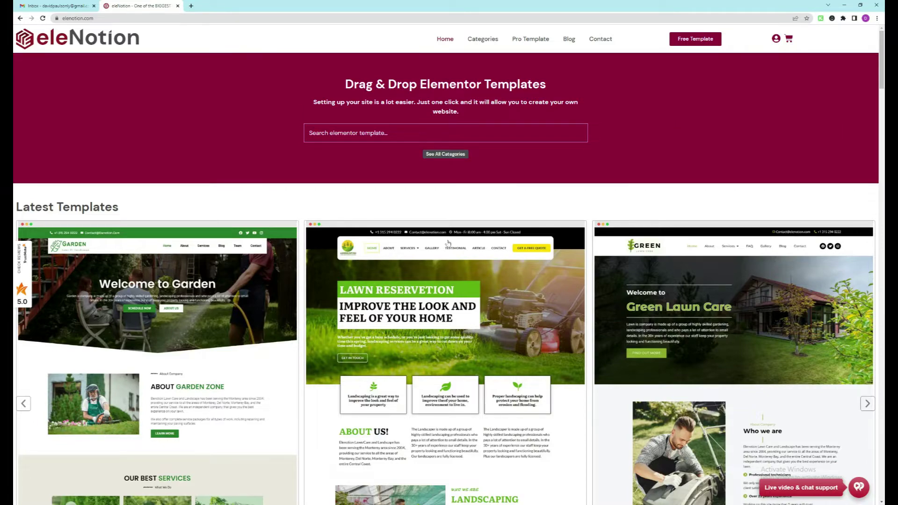
{"action": "scroll", "coordinate": [449, 223], "scroll_direction": "down", "scroll_amount": 5}
{"action": "scroll", "coordinate": [448, 224], "scroll_direction": "down", "scroll_amount": 5}
{"action": "scroll", "coordinate": [481, 241], "scroll_direction": "down", "scroll_amount": 5}
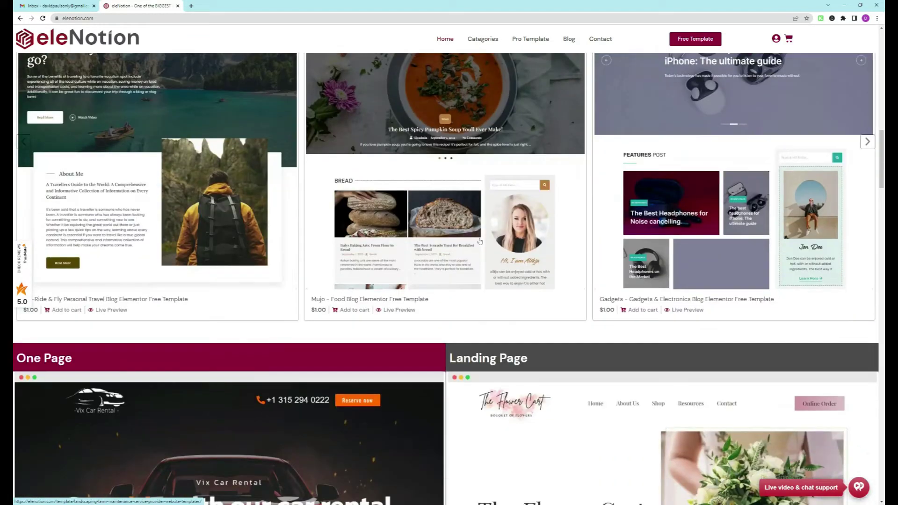
{"action": "scroll", "coordinate": [480, 241], "scroll_direction": "down", "scroll_amount": 10}
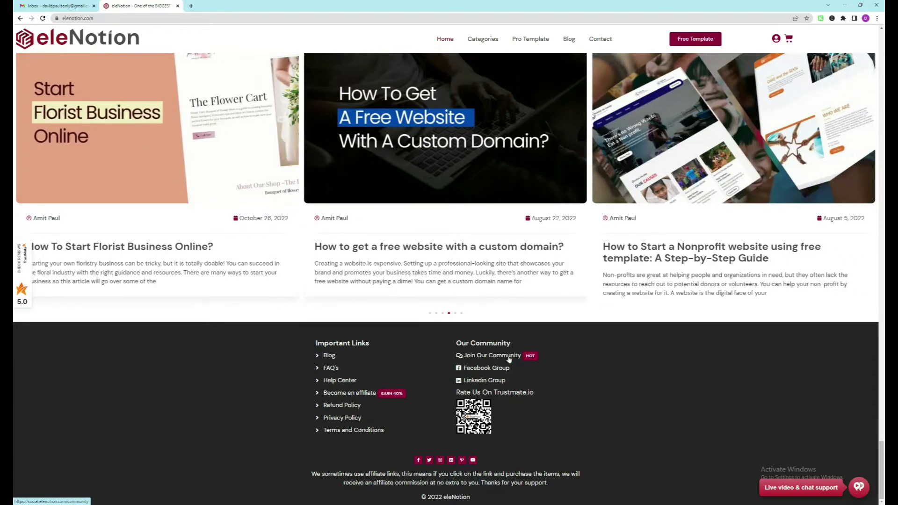
Create an eleNotion Community account with your email address.
{"action": "left_click", "coordinate": [509, 359]}
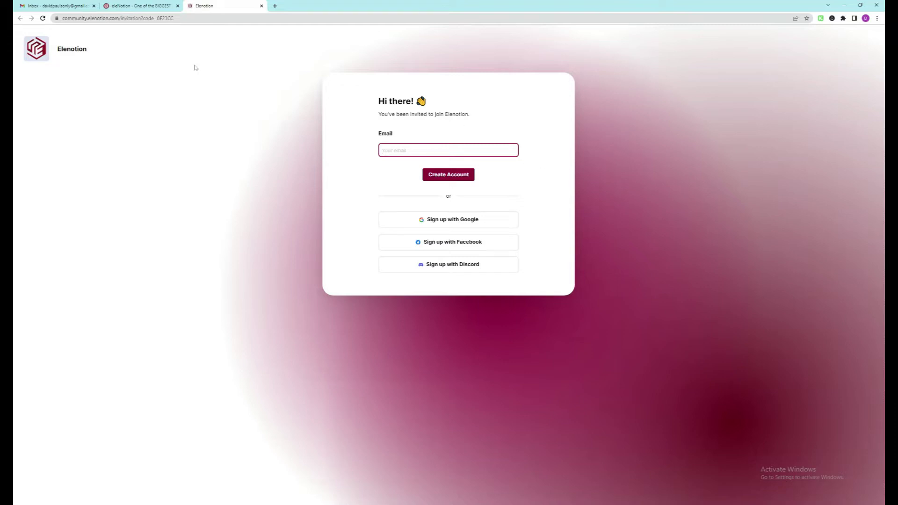
{"action": "left_click", "coordinate": [449, 164]}
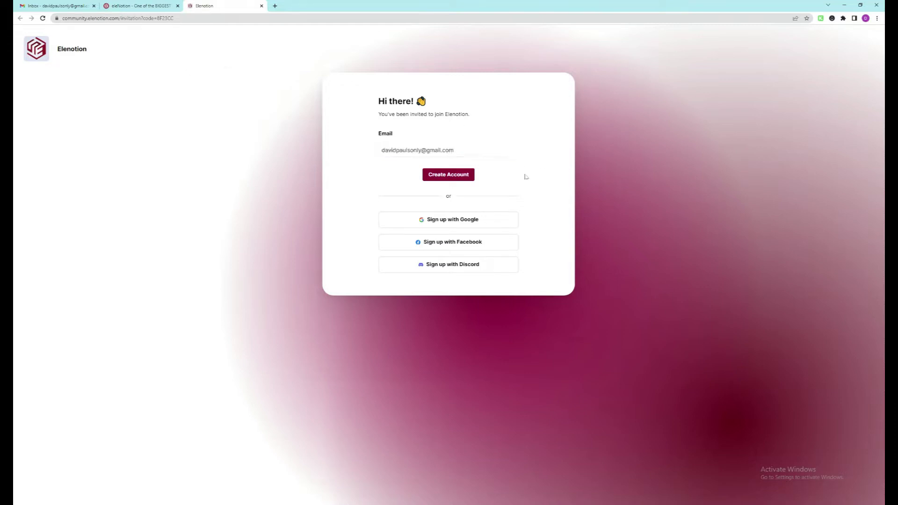
{"action": "left_click", "coordinate": [449, 174]}
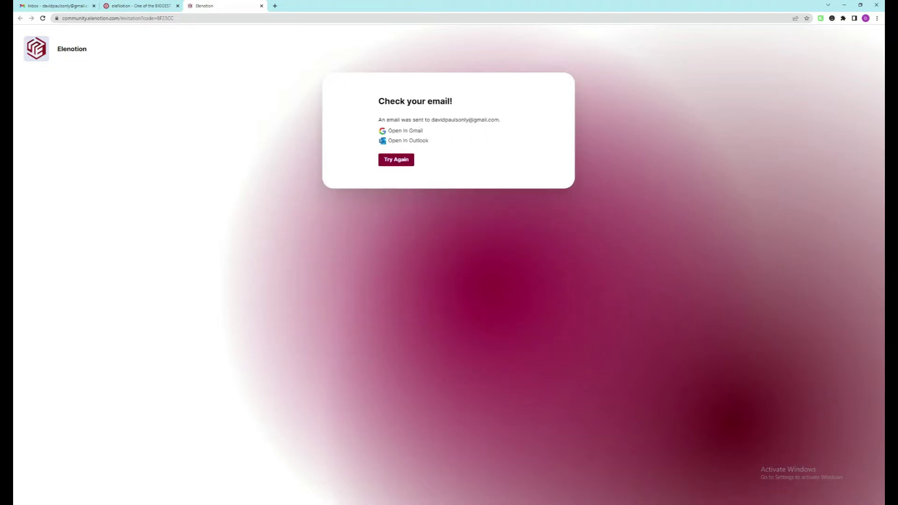
Log in through the link in the Heartbeat login request email in Gmail.
{"action": "left_click", "coordinate": [57, 5]}
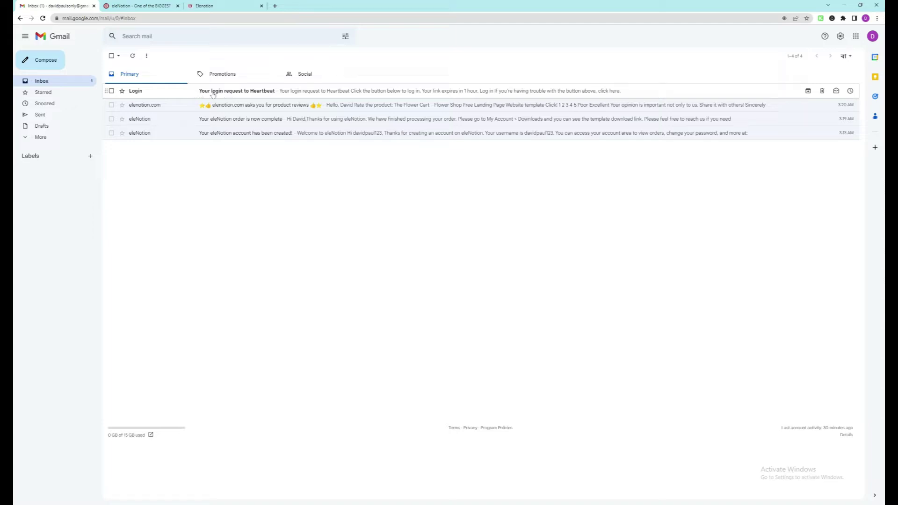
{"action": "left_click", "coordinate": [213, 90]}
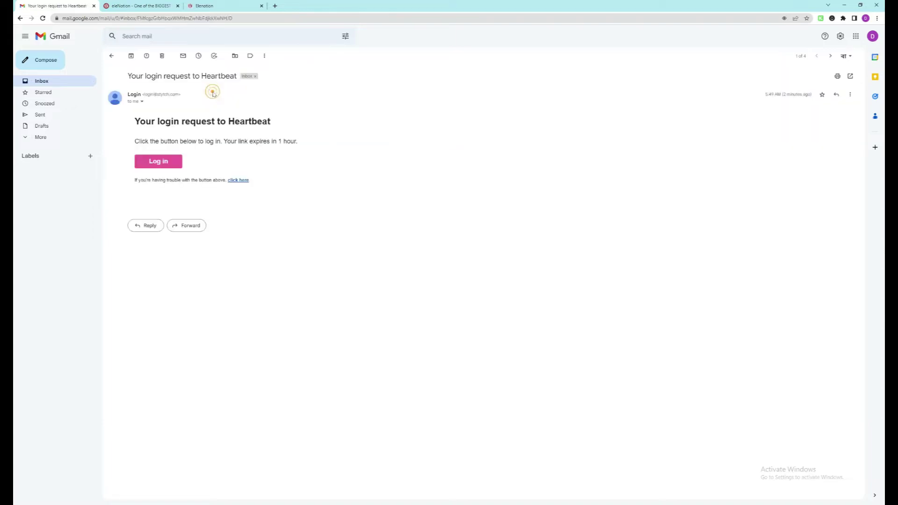
{"action": "left_click", "coordinate": [157, 164]}
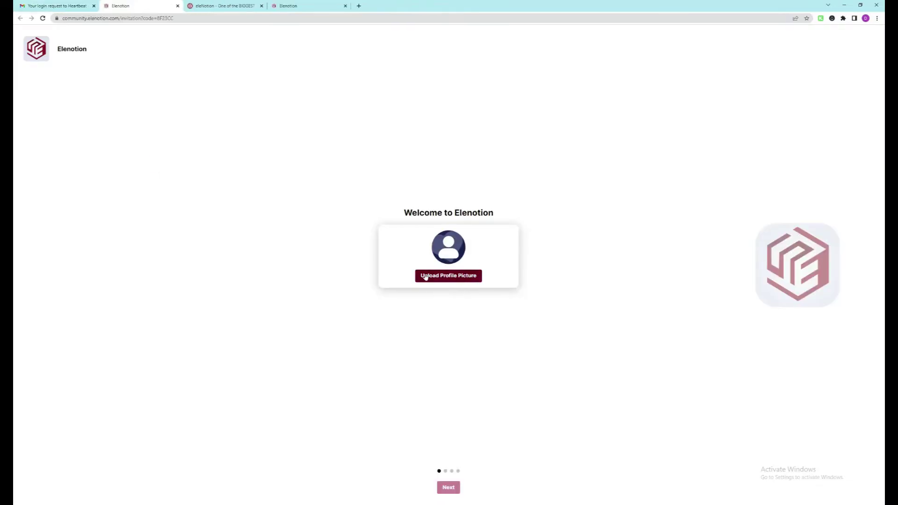
Upload a profile photo, add the bio 'I am Business Owner', and finish profile setup.
{"action": "left_click", "coordinate": [456, 278]}
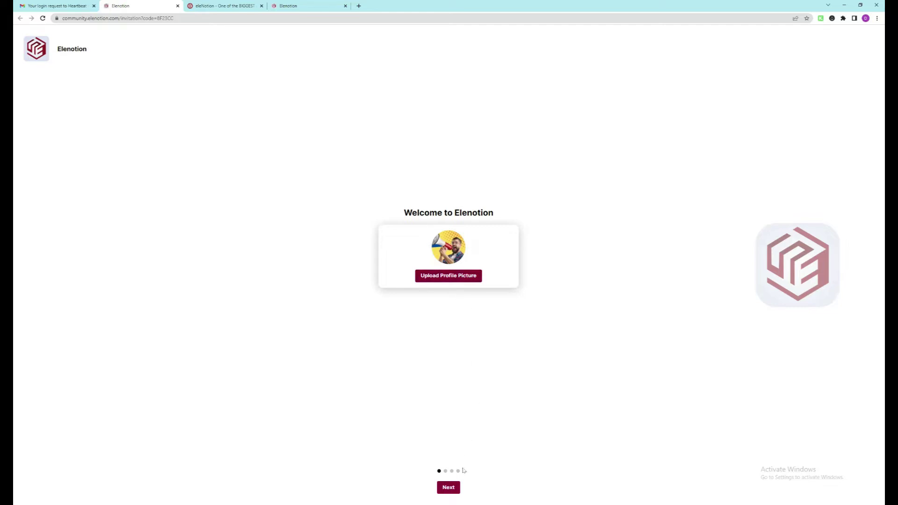
{"action": "left_click", "coordinate": [448, 488]}
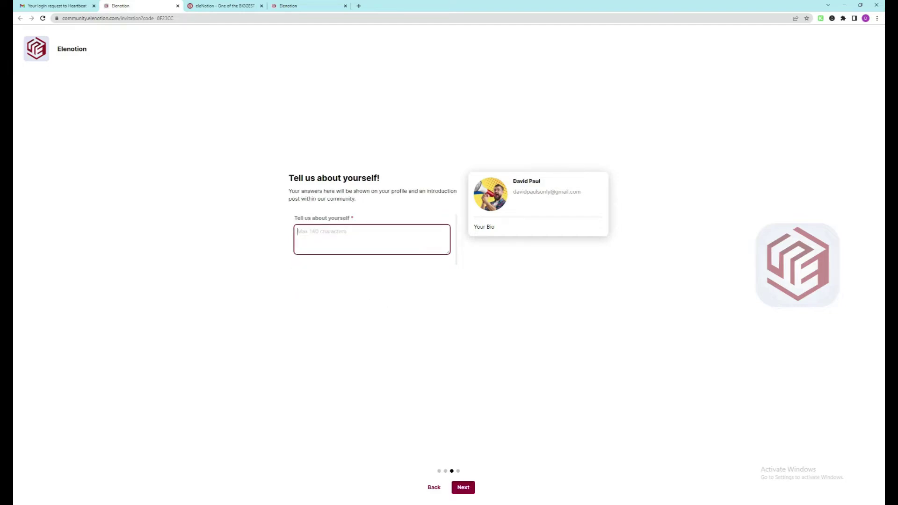
{"action": "type", "text": "I am Business Owner."}
{"action": "left_click", "coordinate": [463, 487]}
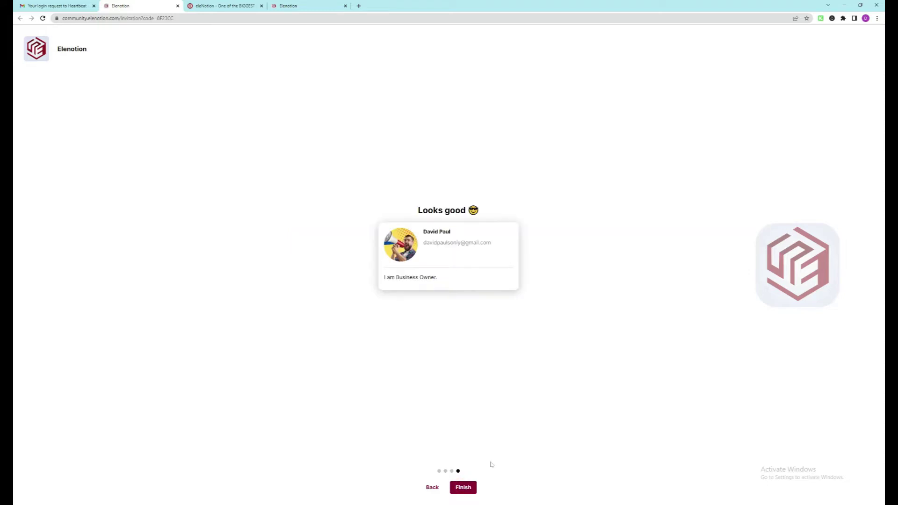
{"action": "left_click", "coordinate": [463, 487]}
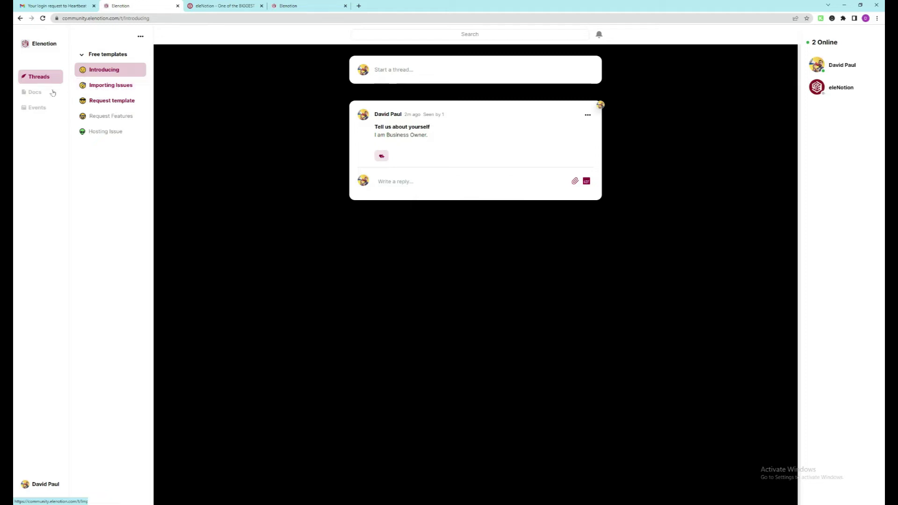
Draft an Importing Issues thread saying the Flower Cart template's header and footer aren't showing.
{"action": "left_click", "coordinate": [100, 87]}
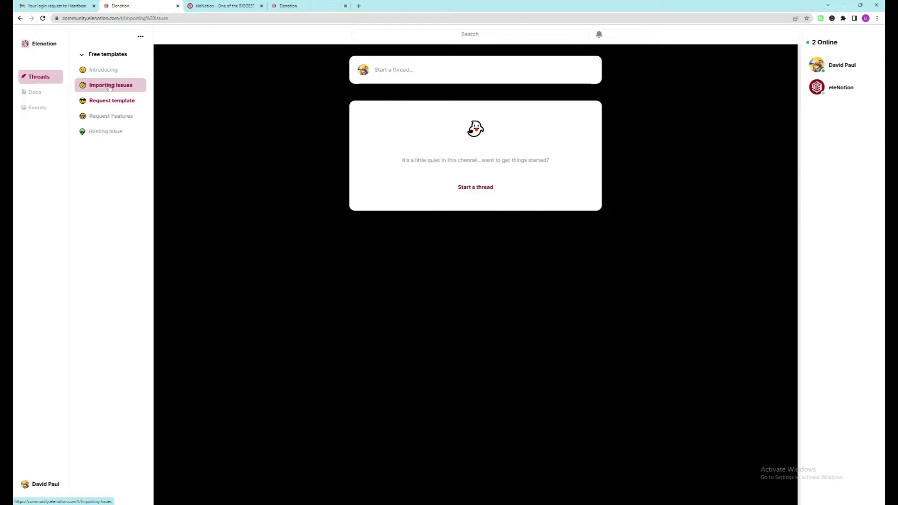
{"action": "left_click", "coordinate": [471, 188]}
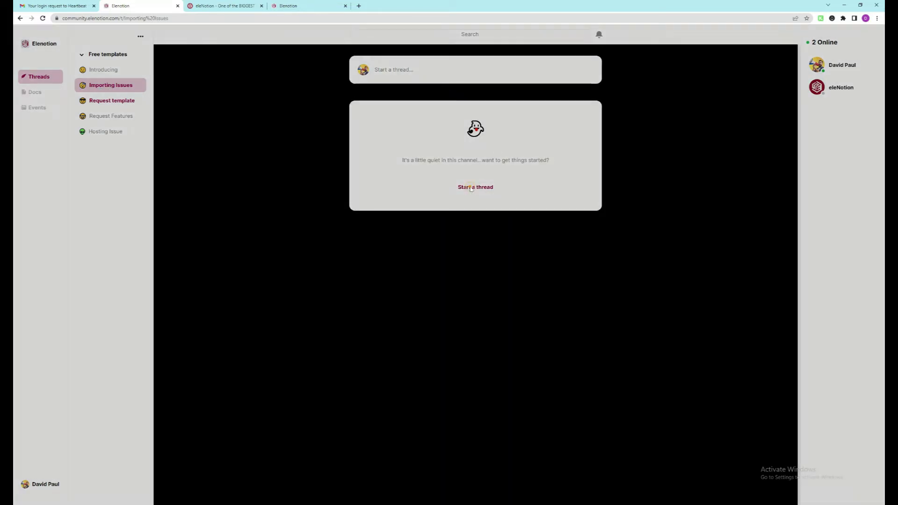
{"action": "left_click", "coordinate": [414, 73]}
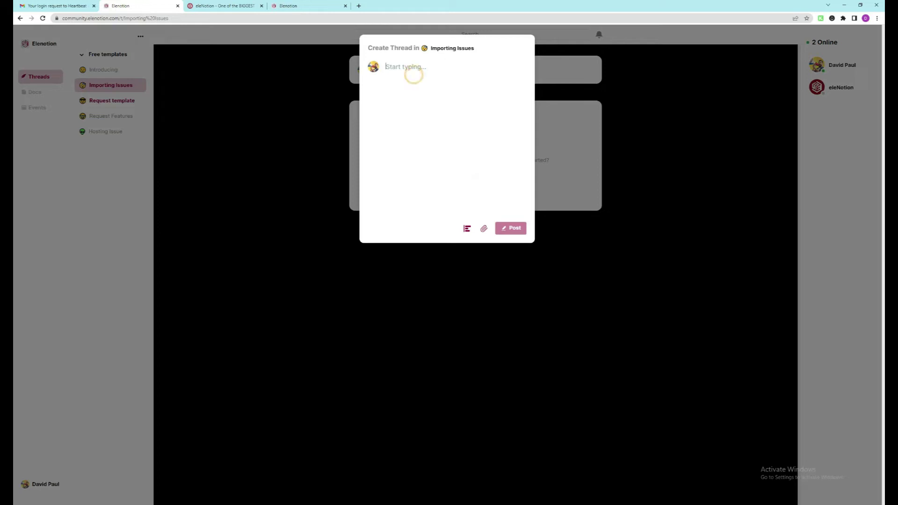
{"action": "type", "text": "I need to"}
{"action": "type", "text": " help to import a Free template"}
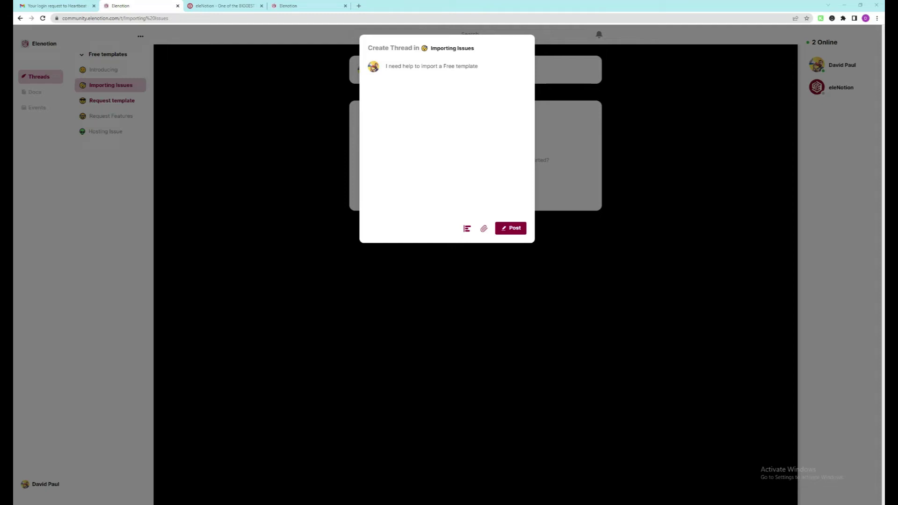
{"action": "key", "text": "Return"}
{"action": "type", "text": "The Flower Cart - Flower Shop Free Landing Page Website Template"}
{"action": "key", "text": "Return"}
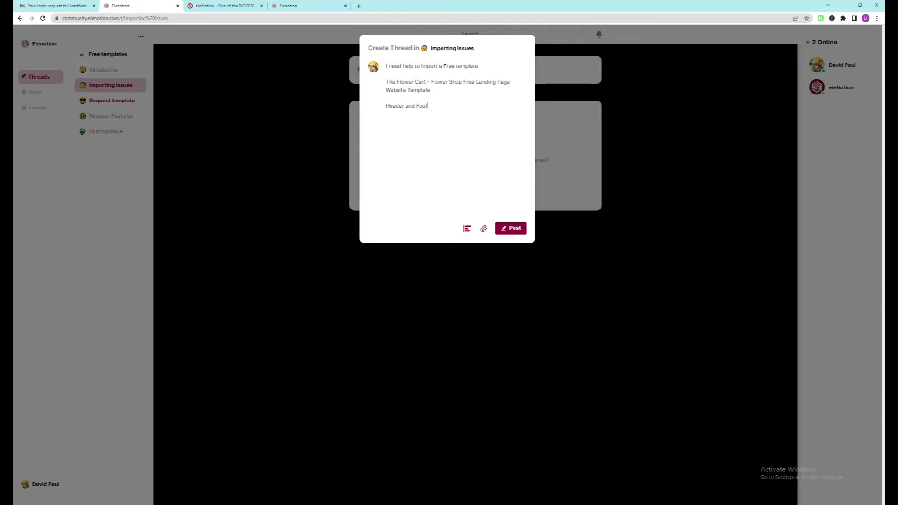
{"action": "type", "text": "Header and Footer is not w"}
{"action": "key", "text": "BackSpace"}
{"action": "type", "text": "showing."}
{"action": "key", "text": "Return"}
{"action": "key", "text": "Return"}
{"action": "type", "text": "Thanks"}
{"action": "left_click", "coordinate": [429, 160]}
{"action": "left_click", "coordinate": [511, 228]}
Post the thread, then reply asking if header and footer import into an Elementor template.
{"action": "left_click", "coordinate": [511, 228]}
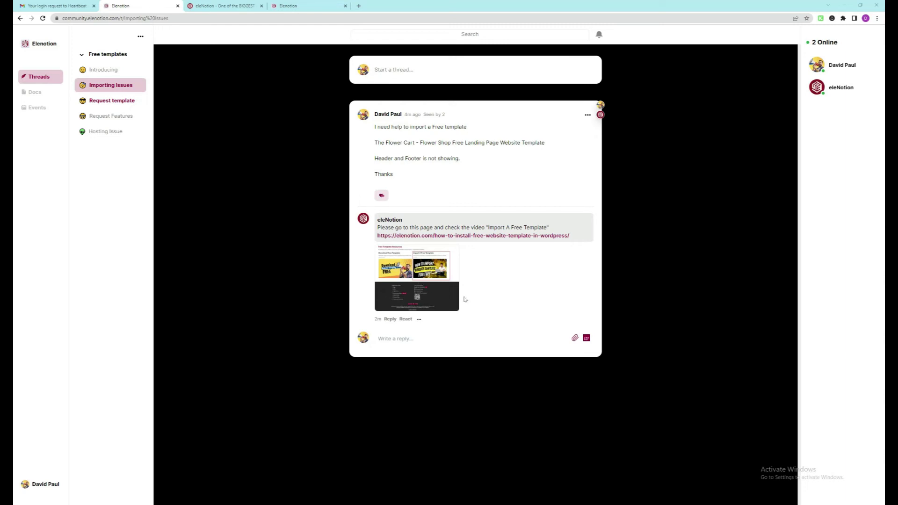
{"action": "left_click", "coordinate": [427, 344]}
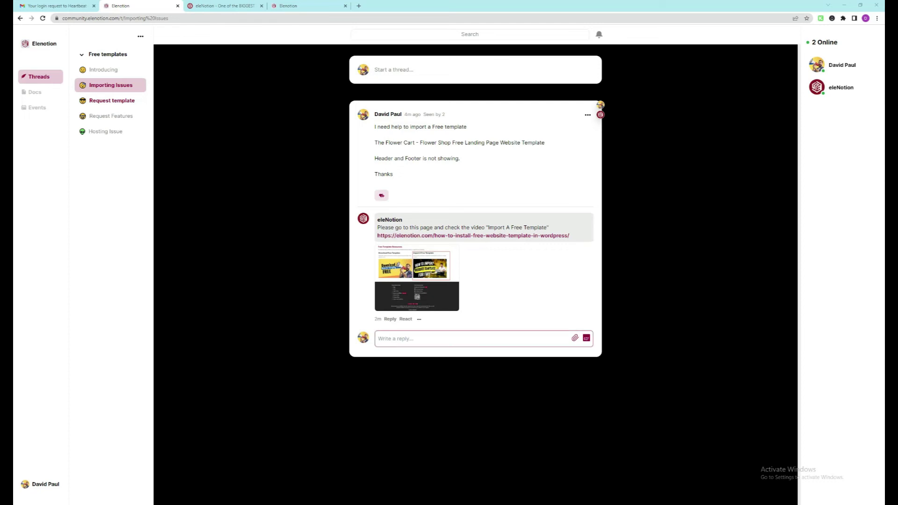
{"action": "type", "text": "Will I import header and footer into elementor "}
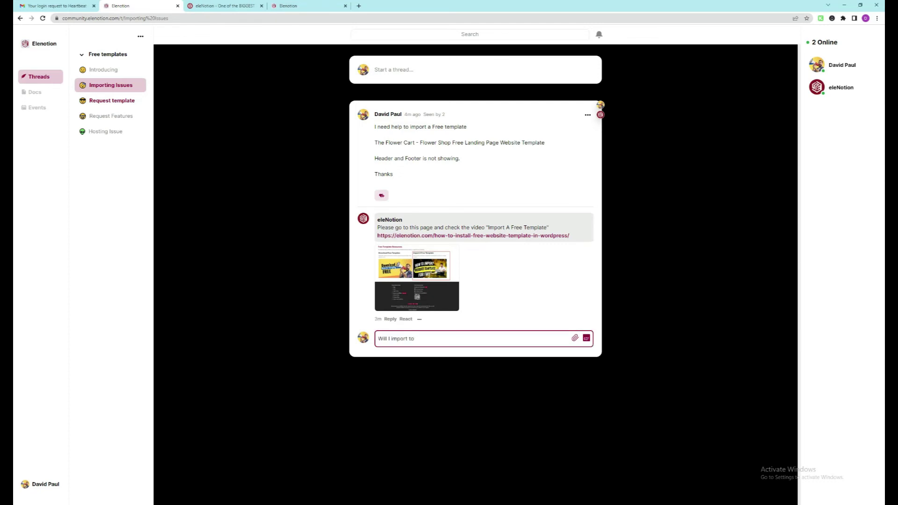
{"action": "type", "text": "template?"}
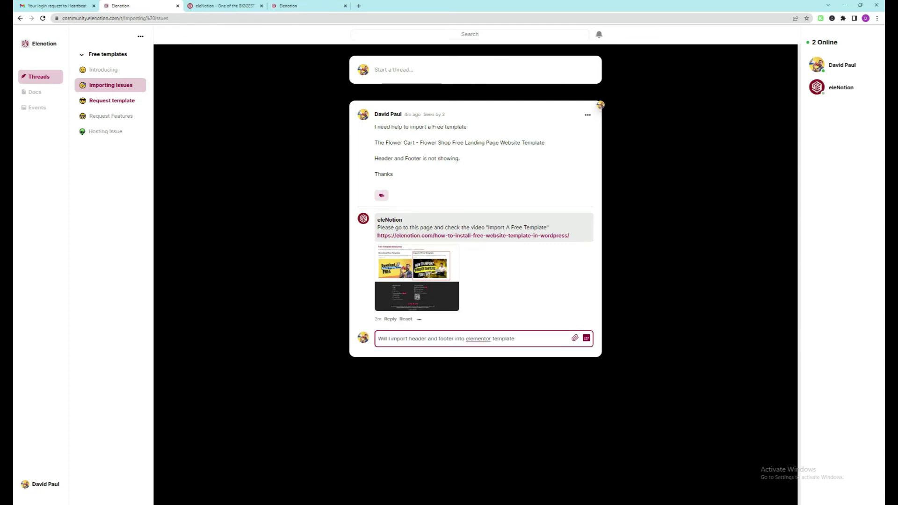
{"action": "key", "text": "Return"}
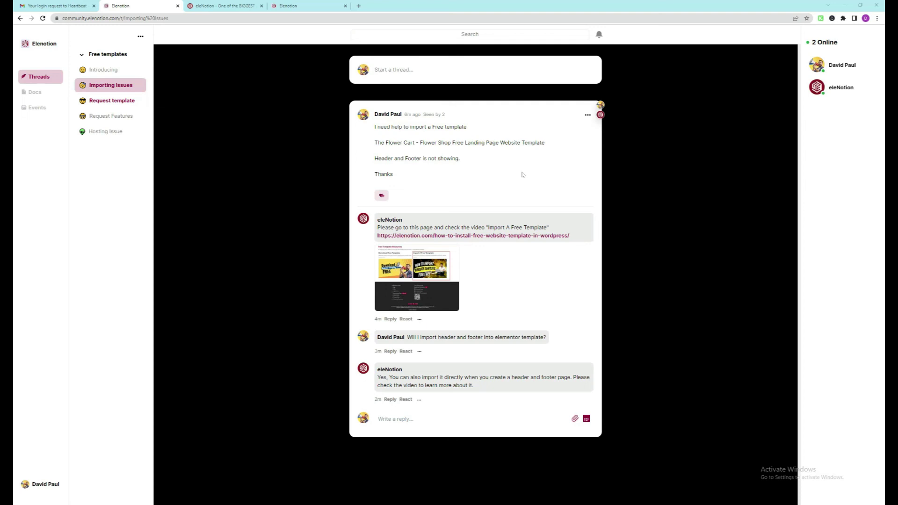
Log out from Account Settings and request a new emailed login link.
{"action": "left_click", "coordinate": [43, 489]}
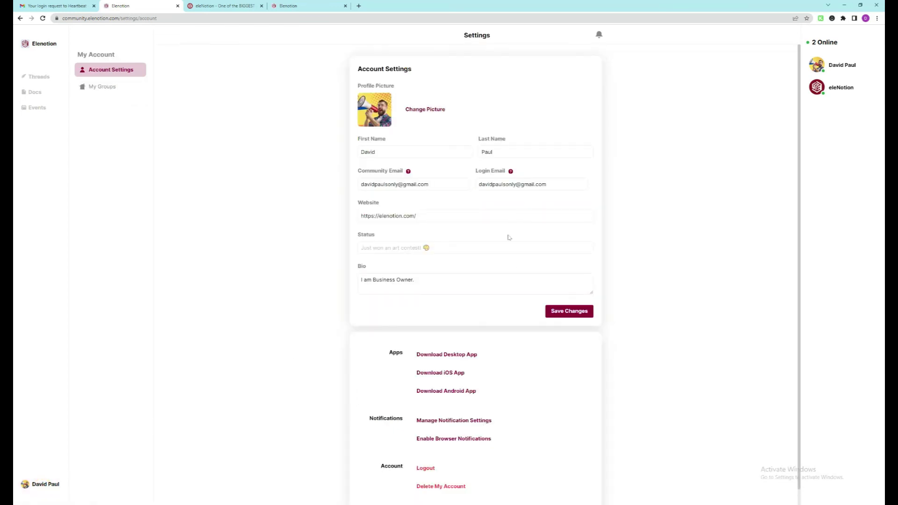
{"action": "scroll", "coordinate": [513, 268], "scroll_direction": "down", "scroll_amount": 1}
{"action": "left_click", "coordinate": [425, 455]}
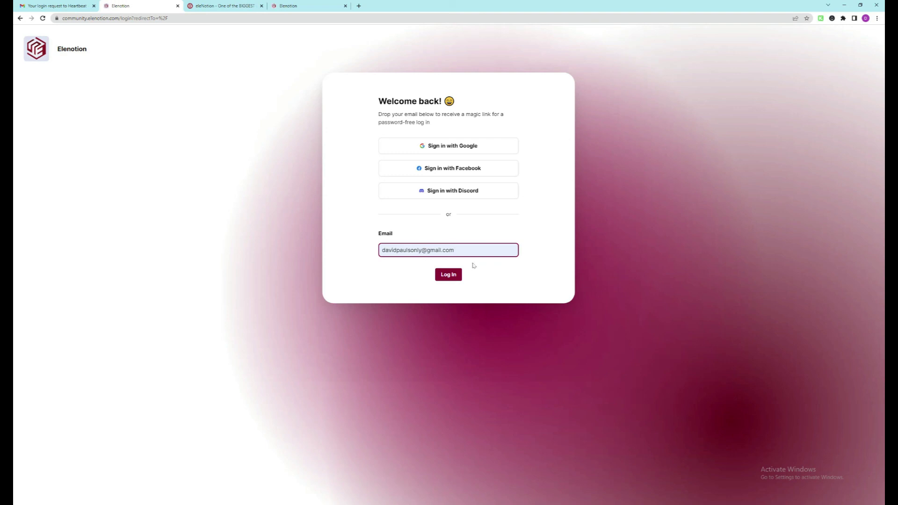
{"action": "left_click", "coordinate": [448, 274]}
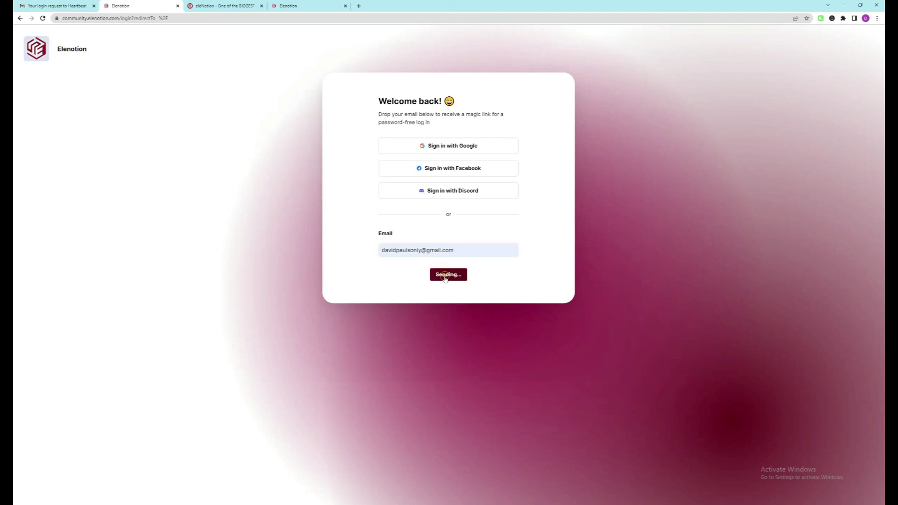
Log back in using the newest Heartbeat login email's link in Gmail.
{"action": "left_click", "coordinate": [63, 6]}
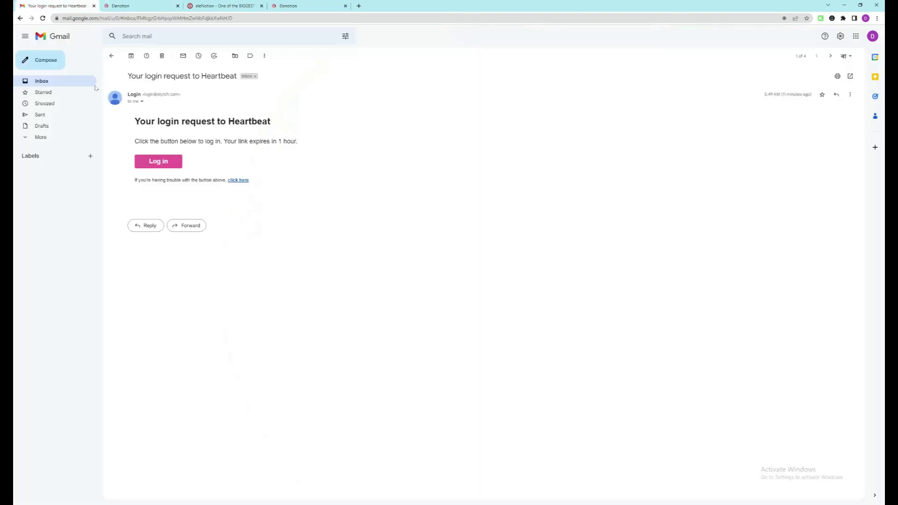
{"action": "left_click", "coordinate": [43, 81]}
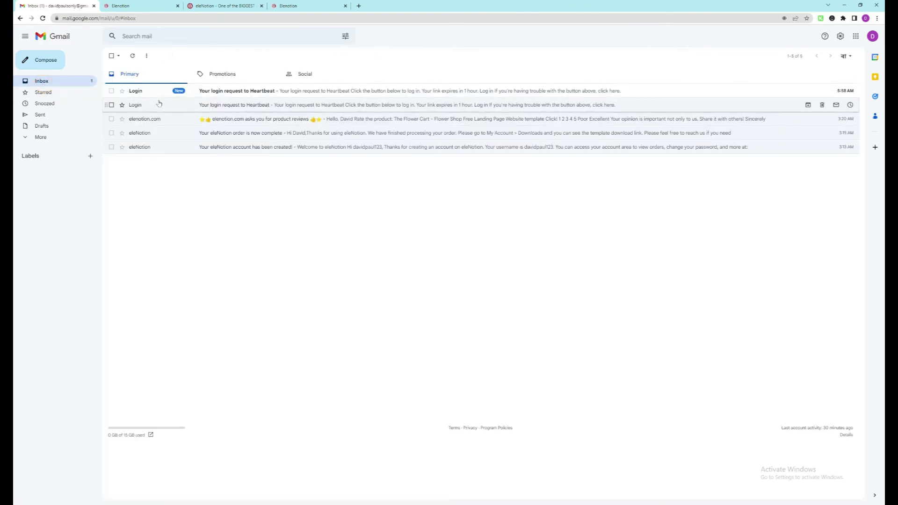
{"action": "mouse_move", "coordinate": [246, 91]}
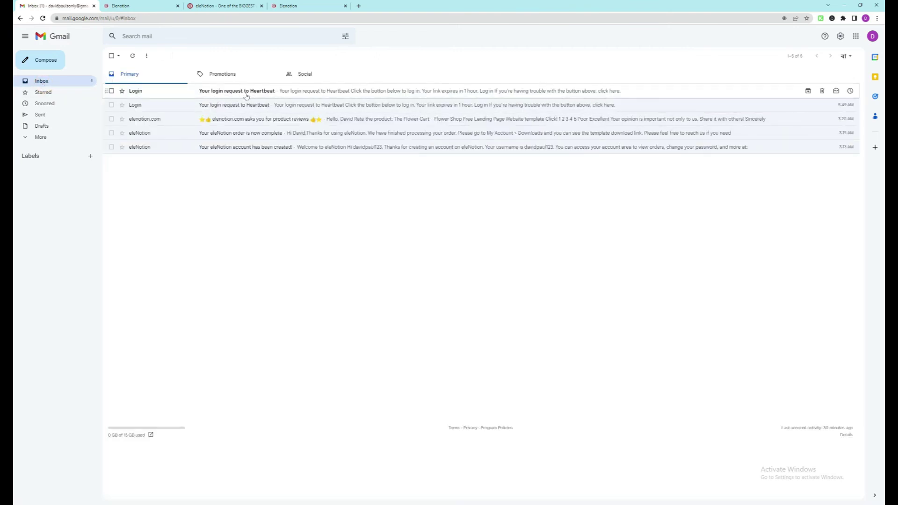
{"action": "left_click", "coordinate": [251, 90]}
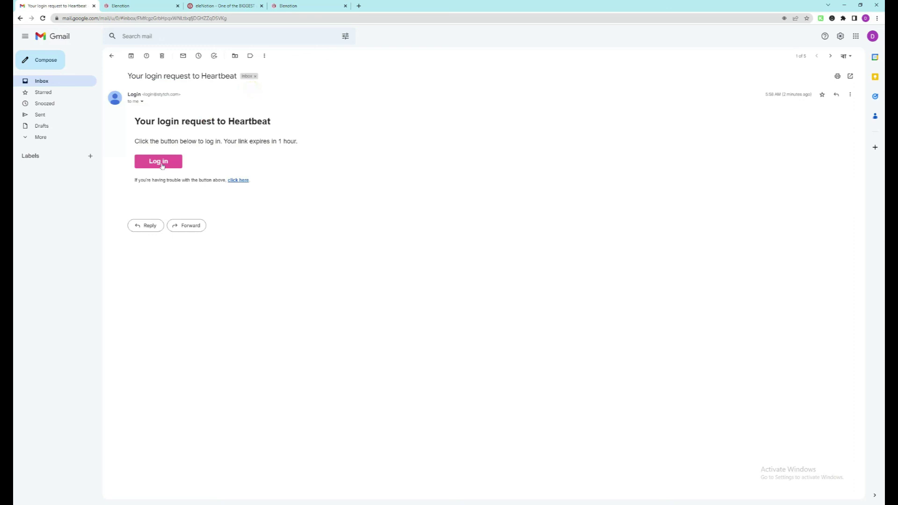
{"action": "left_click", "coordinate": [159, 162]}
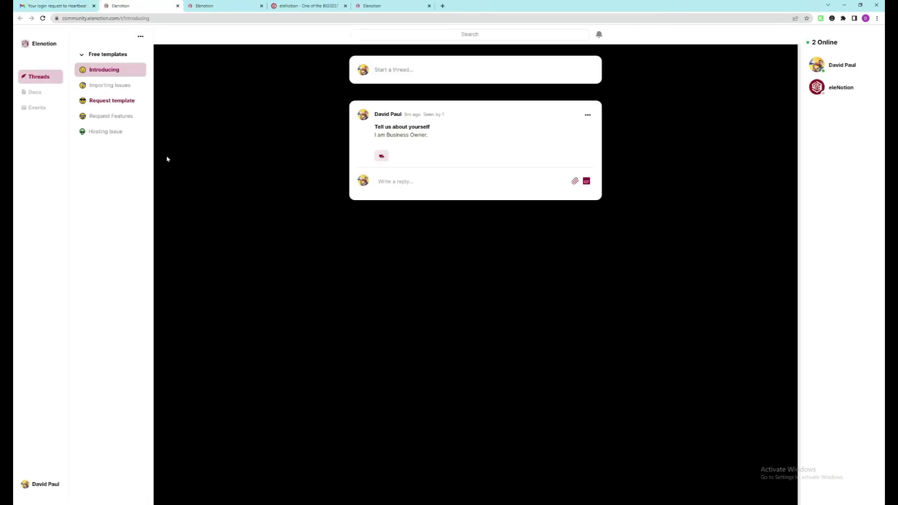